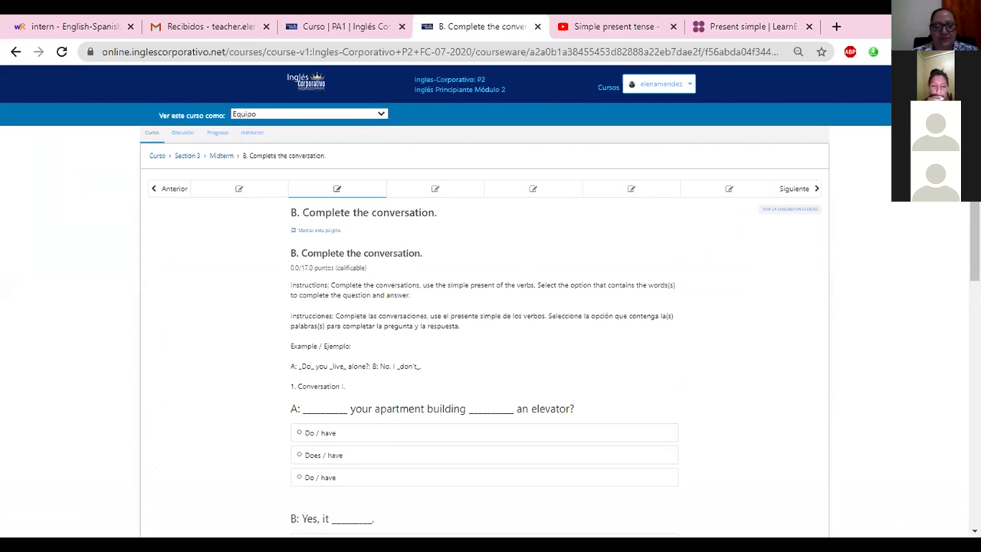
Step: Answer Conversation I with "Does / have" for the apartment building question and "does" for the reply
{"action": "scroll", "coordinate": [491, 306], "scroll_direction": "down", "scroll_amount": 1}
{"action": "scroll", "coordinate": [537, 331], "scroll_direction": "down", "scroll_amount": 3}
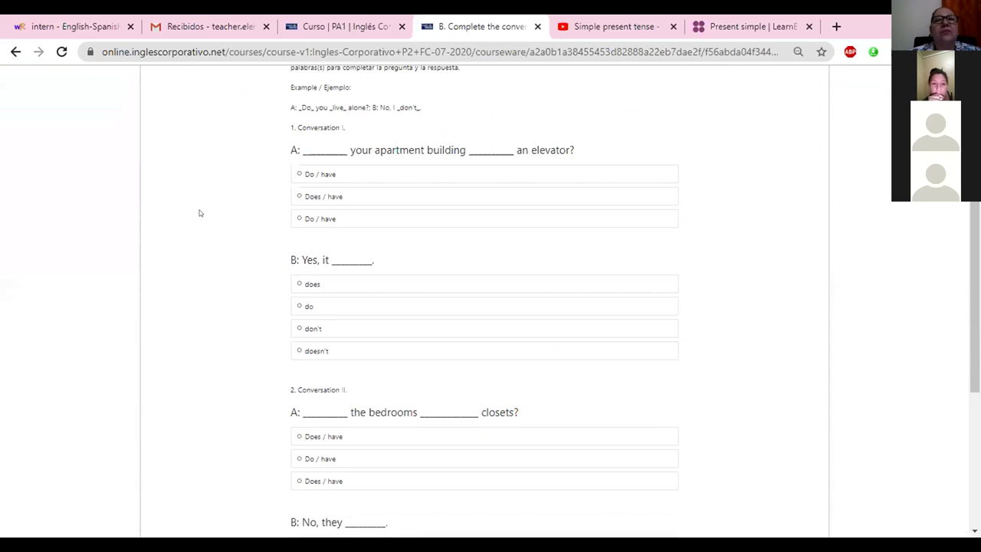
{"action": "left_click", "coordinate": [315, 173]}
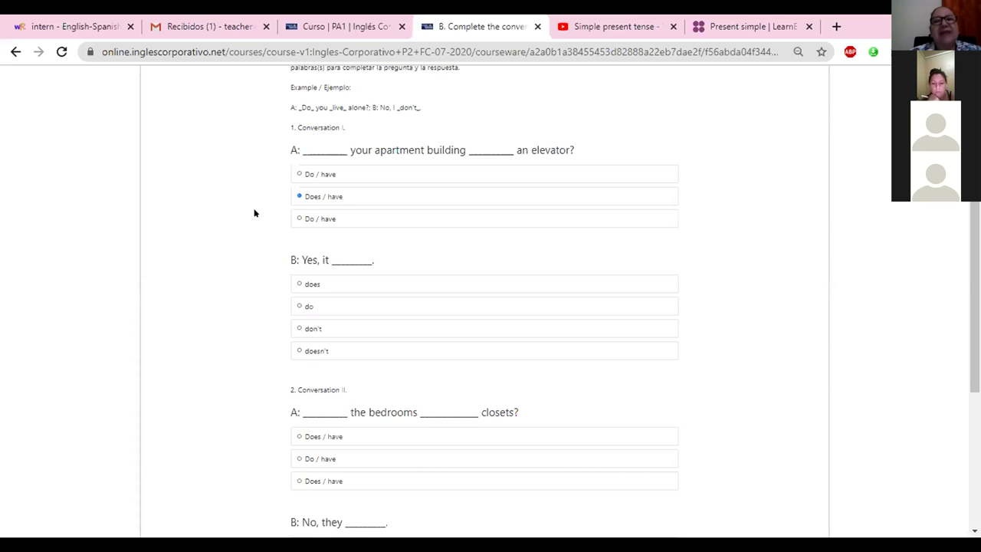
{"action": "left_click", "coordinate": [303, 283]}
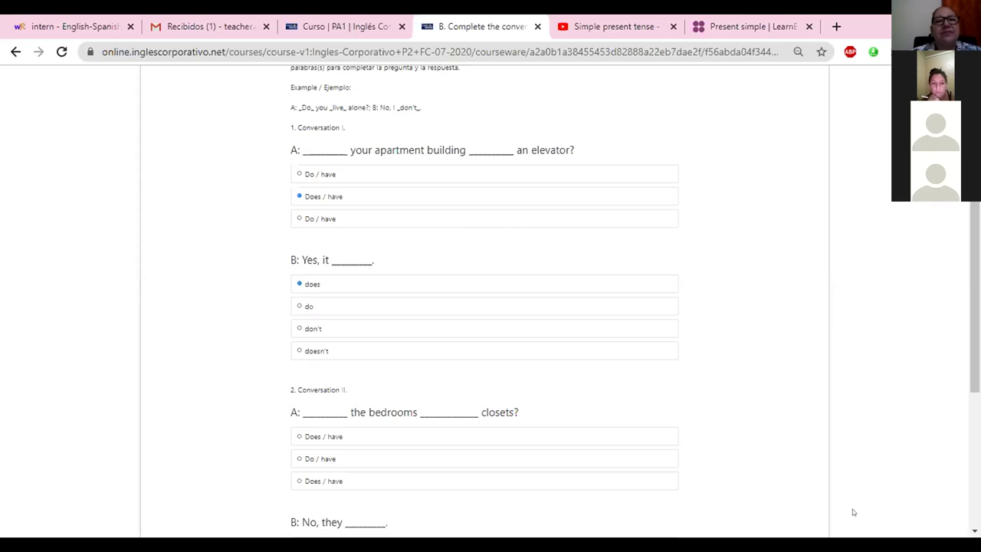
Step: Answer Conversation II with "Do / have" for the bedrooms question and "don't" for the reply, and submit exercise B
{"action": "scroll", "coordinate": [587, 386], "scroll_direction": "down", "scroll_amount": 4}
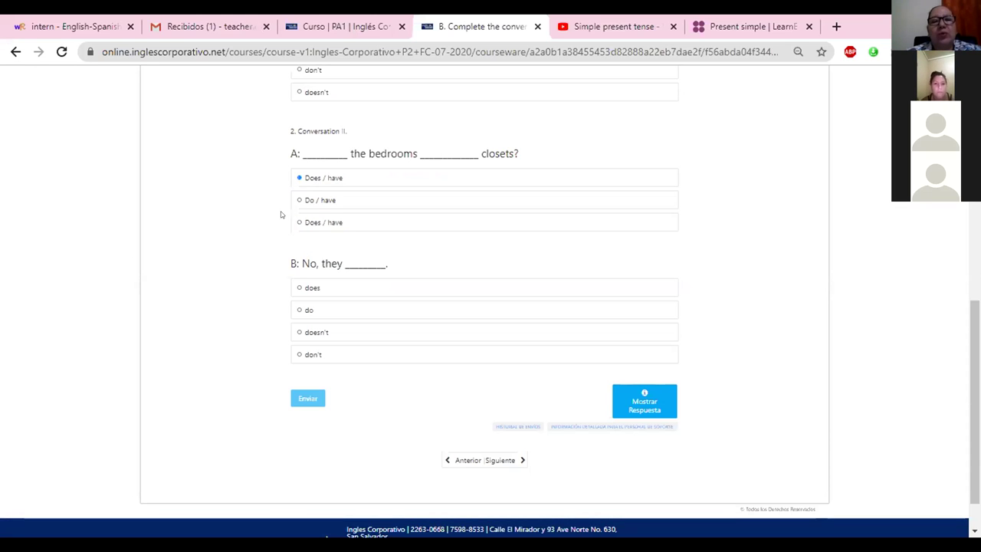
{"action": "left_click", "coordinate": [301, 200]}
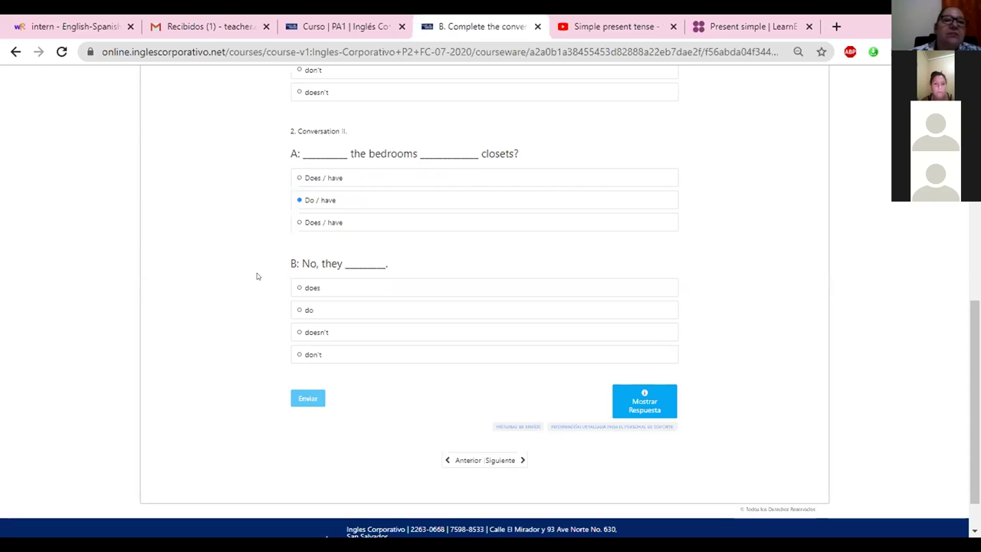
{"action": "left_click", "coordinate": [303, 355]}
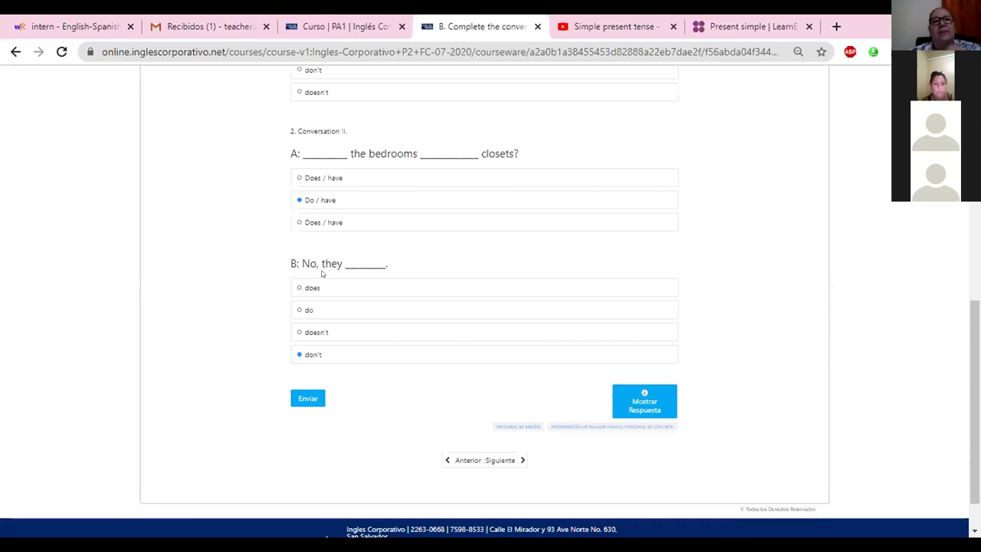
{"action": "left_click", "coordinate": [304, 398]}
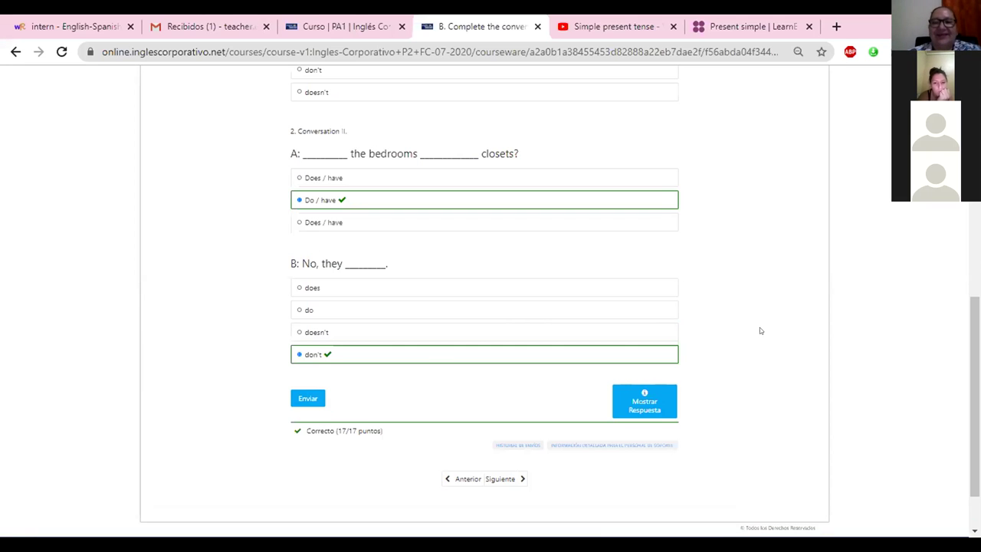
Step: Open the midterm exercise "C. Unscramble the sentences."
{"action": "scroll", "coordinate": [484, 306], "scroll_direction": "up", "scroll_amount": 4}
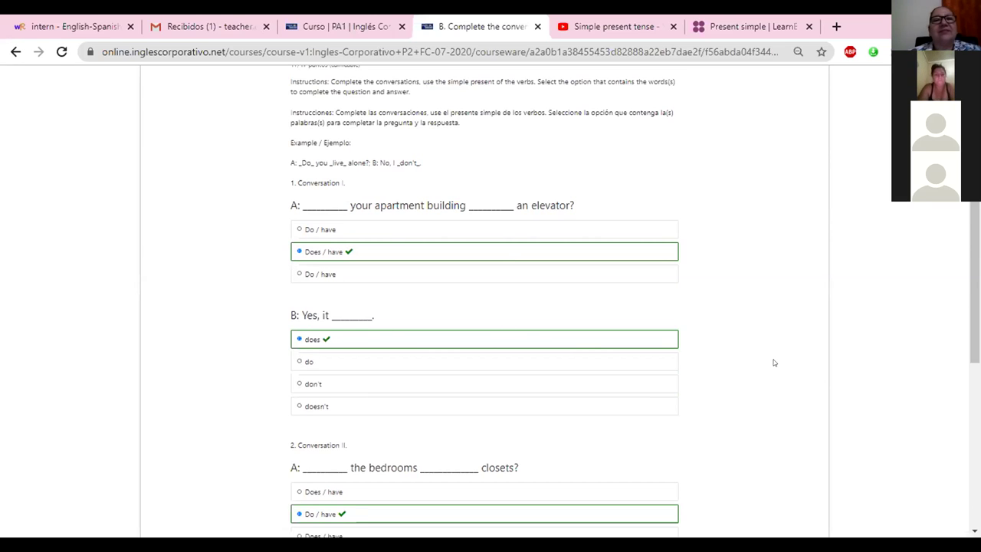
{"action": "scroll", "coordinate": [772, 361], "scroll_direction": "up", "scroll_amount": 3}
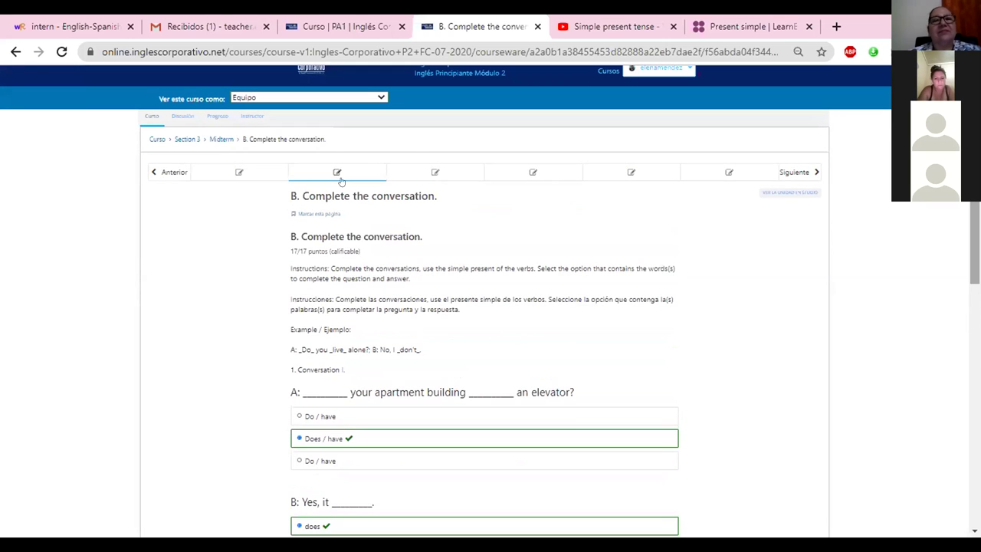
{"action": "left_click", "coordinate": [431, 171]}
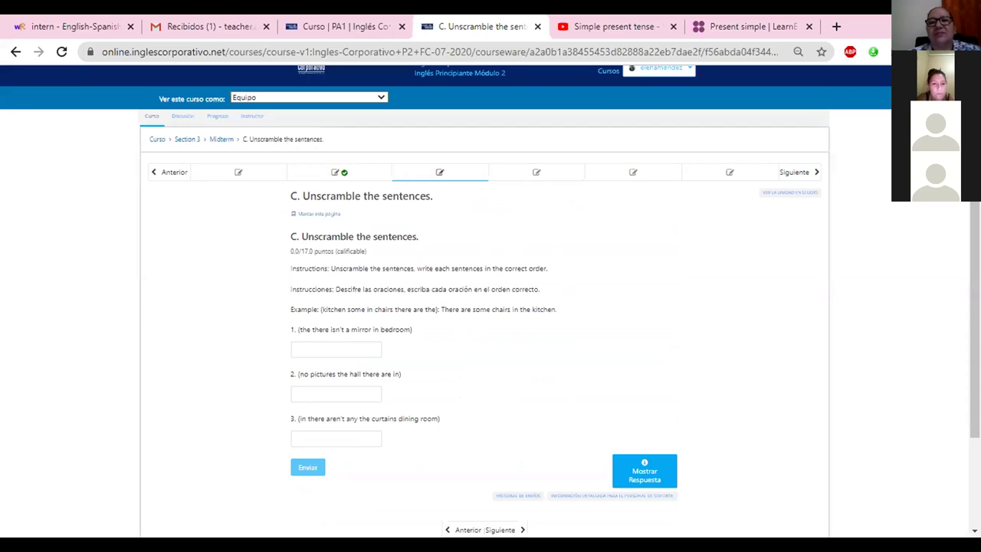
Step: Answer sentence 1 of the unscramble exercise with "There isn't a mirror in the bedroom"
{"action": "scroll", "coordinate": [785, 377], "scroll_direction": "down", "scroll_amount": 1}
{"action": "scroll", "coordinate": [500, 228], "scroll_direction": "down", "scroll_amount": 2}
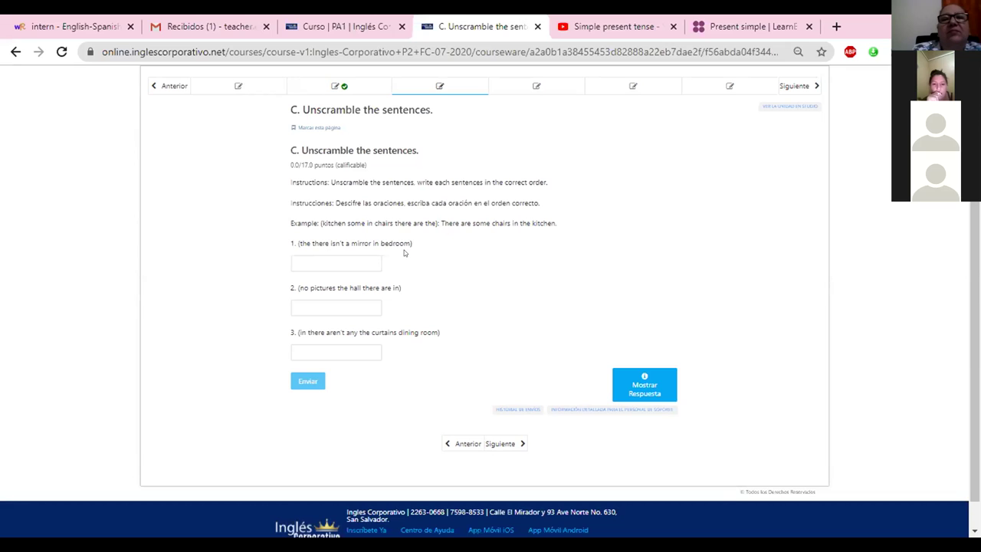
{"action": "left_click", "coordinate": [304, 262]}
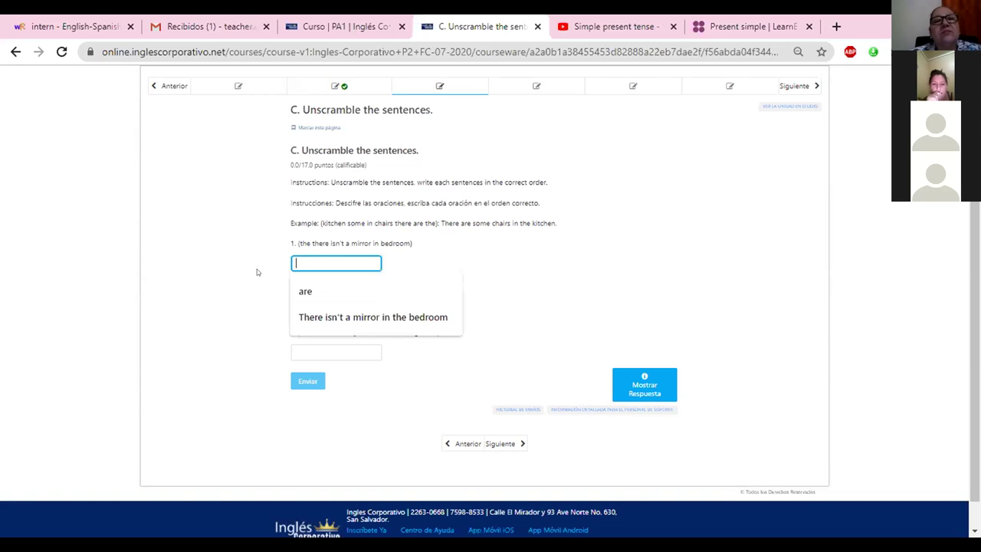
{"action": "left_click", "coordinate": [452, 252]}
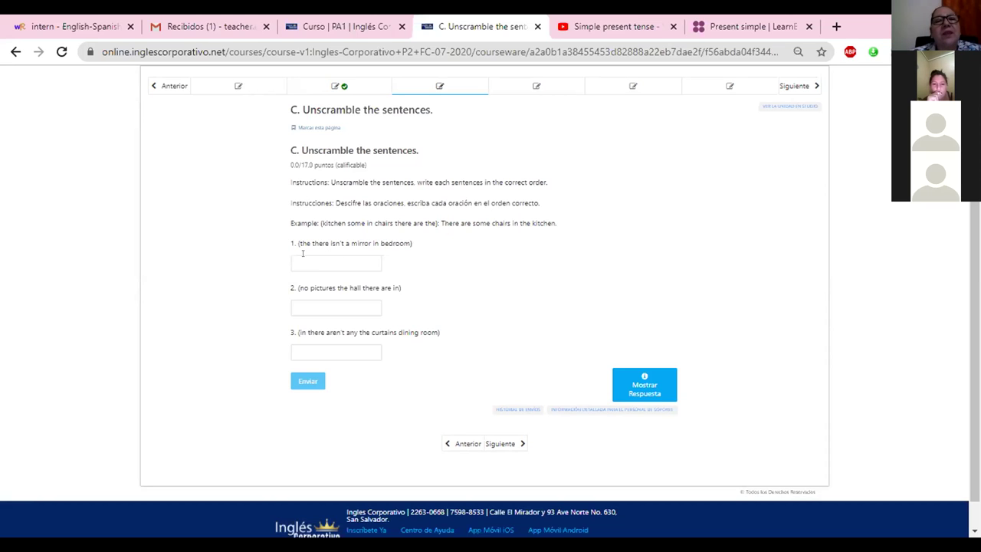
{"action": "left_click", "coordinate": [303, 255]}
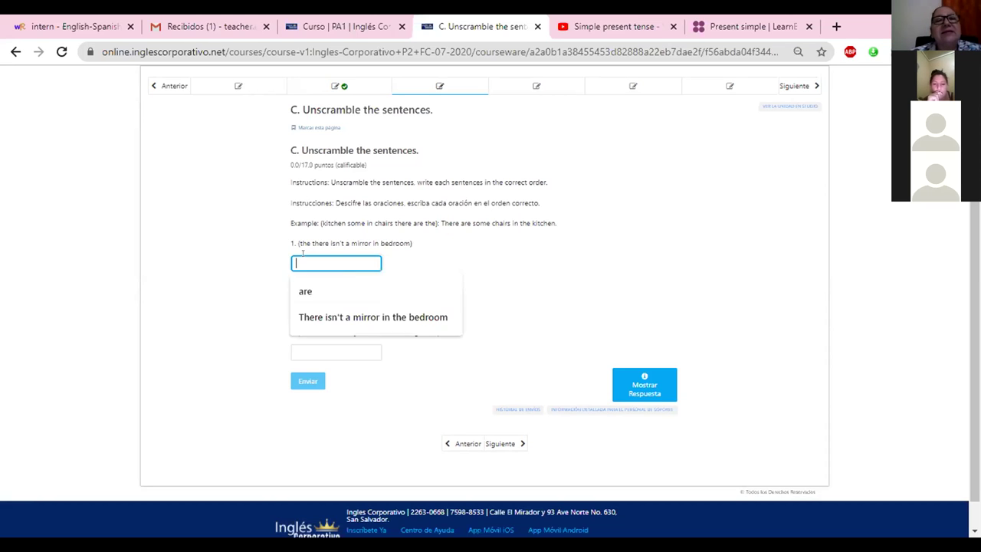
{"action": "type", "text": "Ter"}
{"action": "key", "text": "BackSpace"}
{"action": "key", "text": "BackSpace"}
{"action": "type", "text": "here isn"}
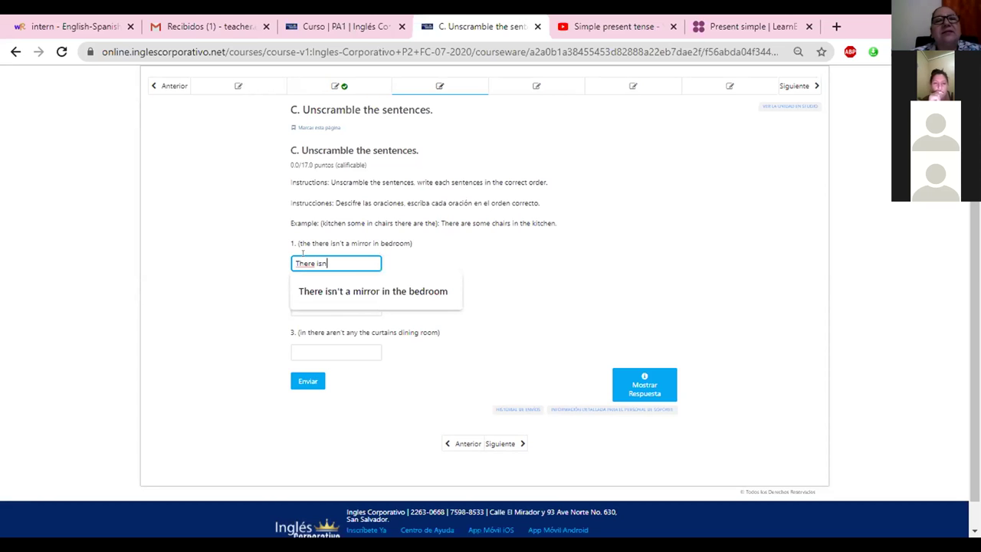
{"action": "type", "text": "'t a "}
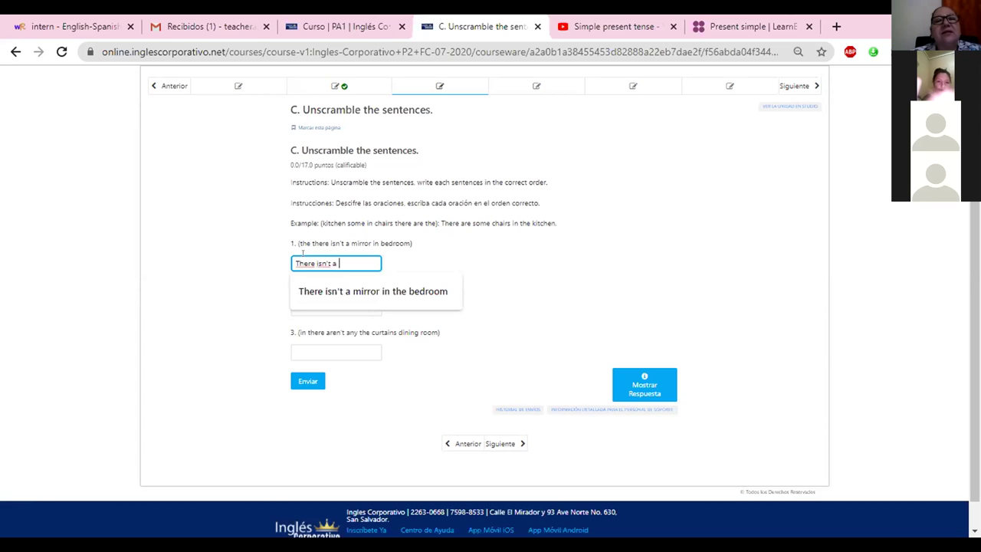
{"action": "type", "text": "mirror in the bedroom"}
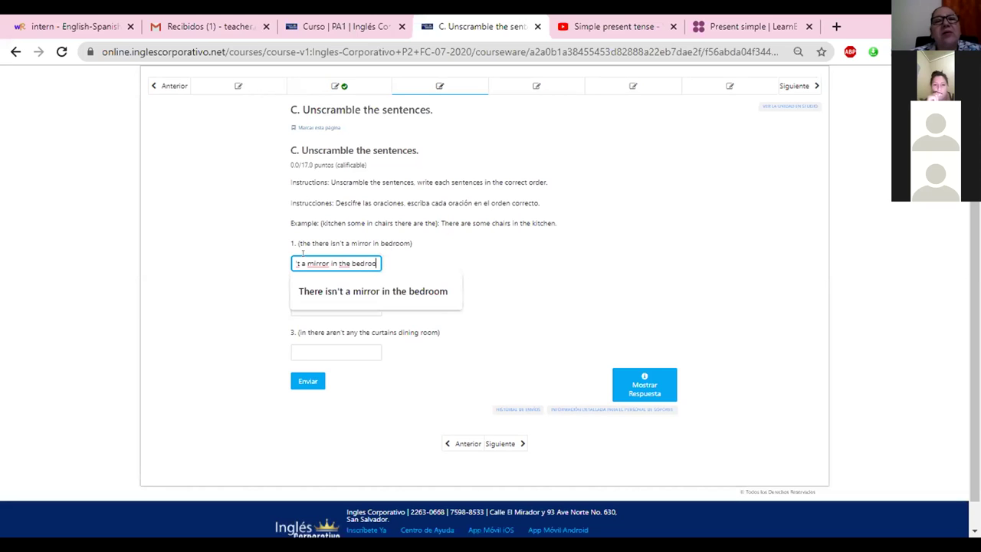
{"action": "left_click", "coordinate": [576, 247]}
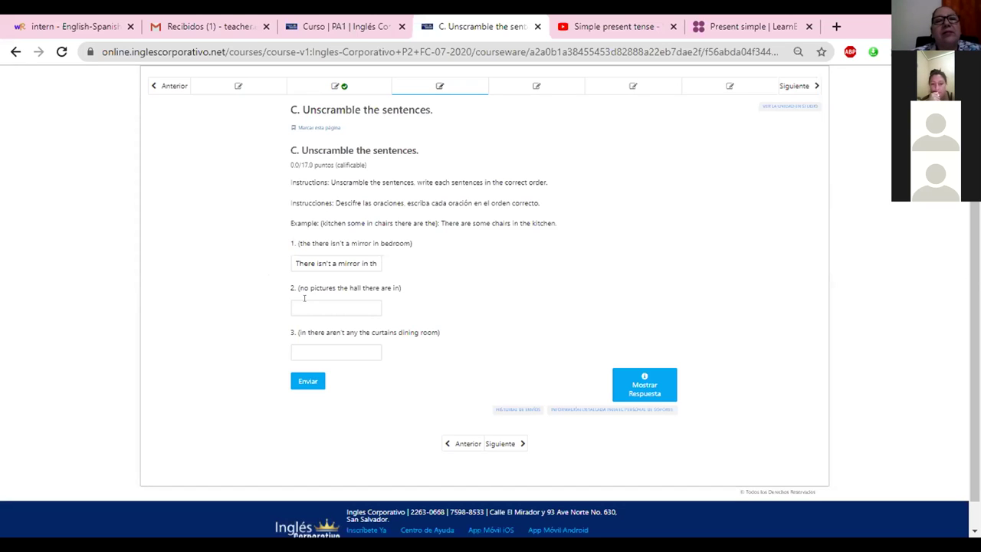
Step: Answer sentence 2 of the unscramble exercise with "There are no pictures in the hall"
{"action": "left_click", "coordinate": [304, 301]}
{"action": "type", "text": "There"}
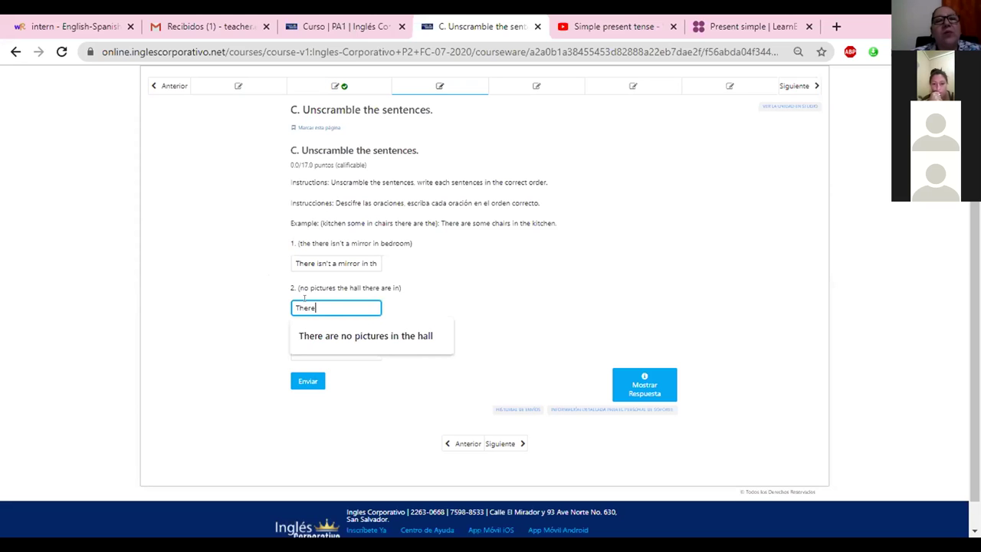
{"action": "type", "text": " are no p"}
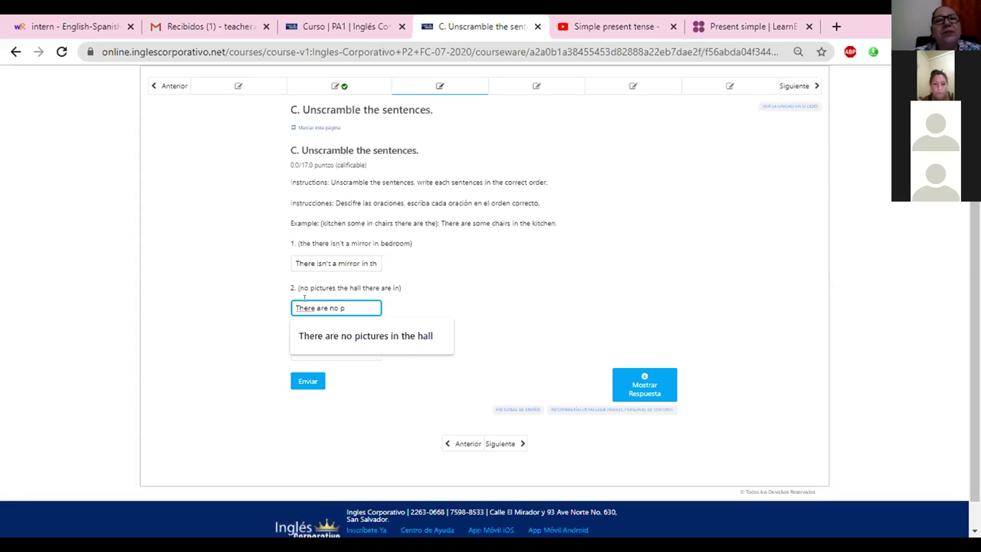
{"action": "type", "text": "ictures"}
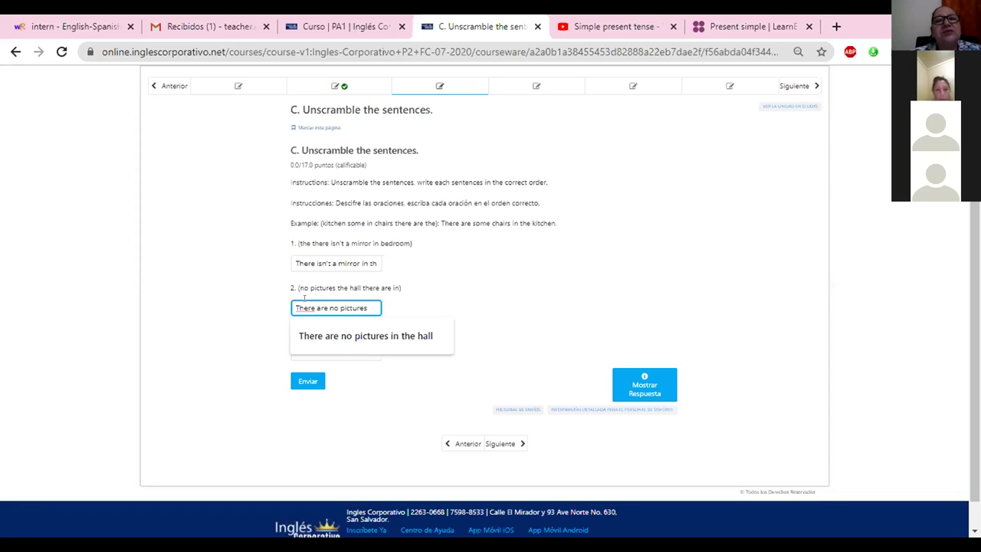
{"action": "type", "text": " in the"}
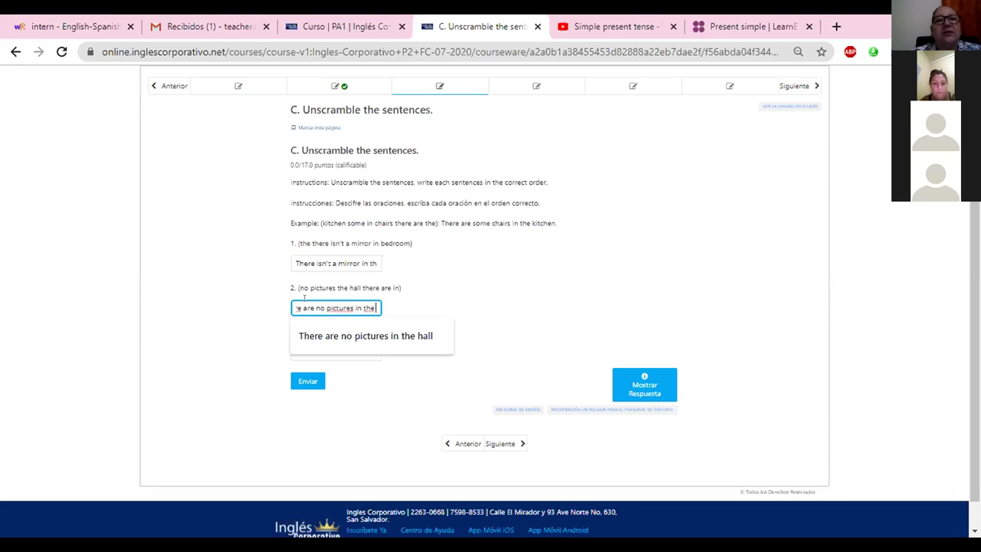
{"action": "key", "text": "Down"}
{"action": "key", "text": "Return"}
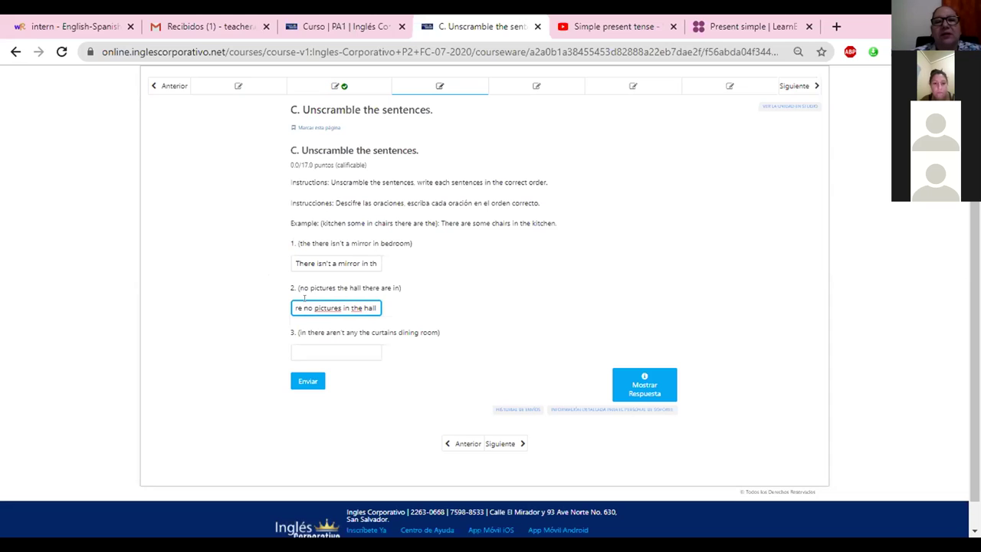
{"action": "left_click", "coordinate": [516, 307]}
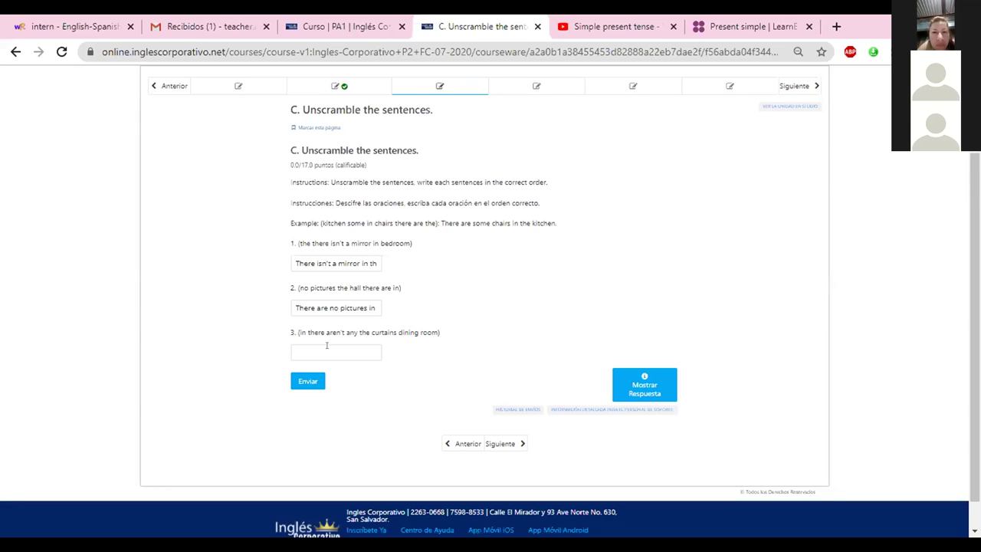
Step: Answer sentence 3 with "There aren't any curtains in the dining room" and submit the unscramble exercise
{"action": "left_click", "coordinate": [326, 346]}
{"action": "type", "text": "T"}
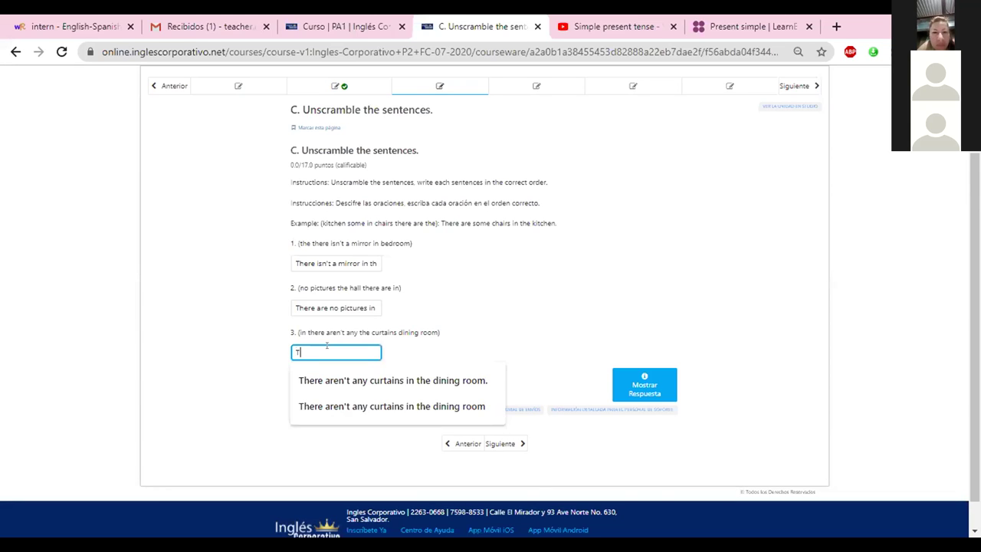
{"action": "type", "text": "here aren't any curtain"}
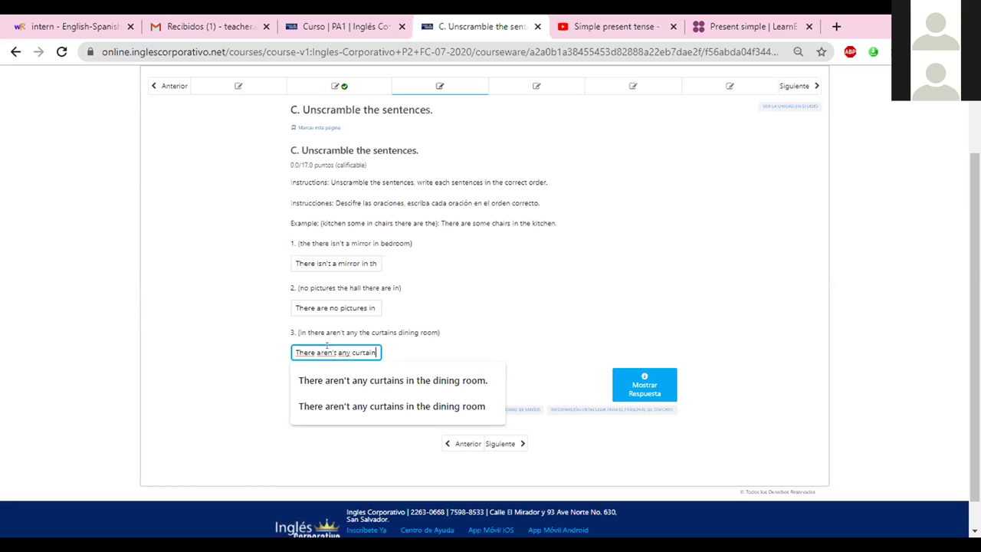
{"action": "type", "text": "s in the dining room"}
{"action": "left_click", "coordinate": [562, 316]}
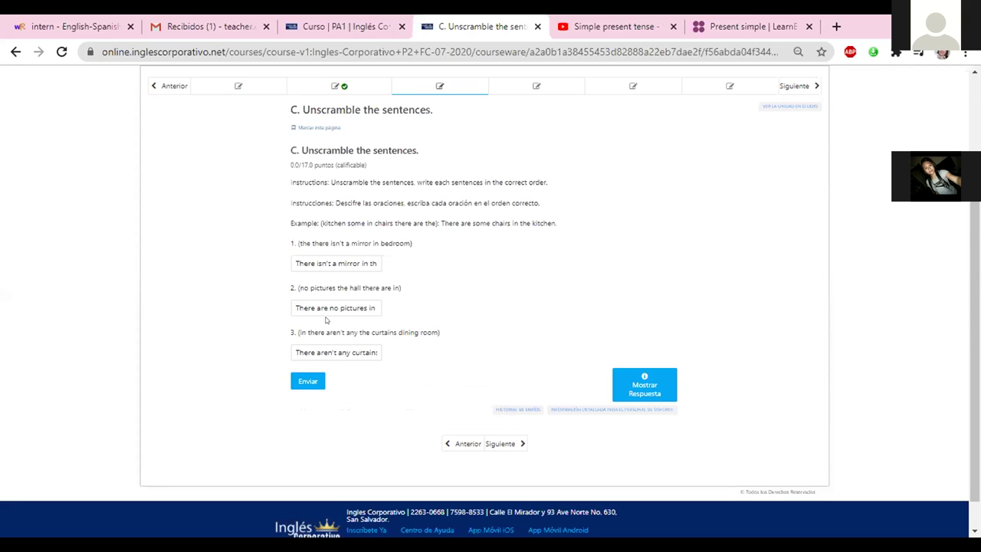
{"action": "left_click", "coordinate": [303, 378]}
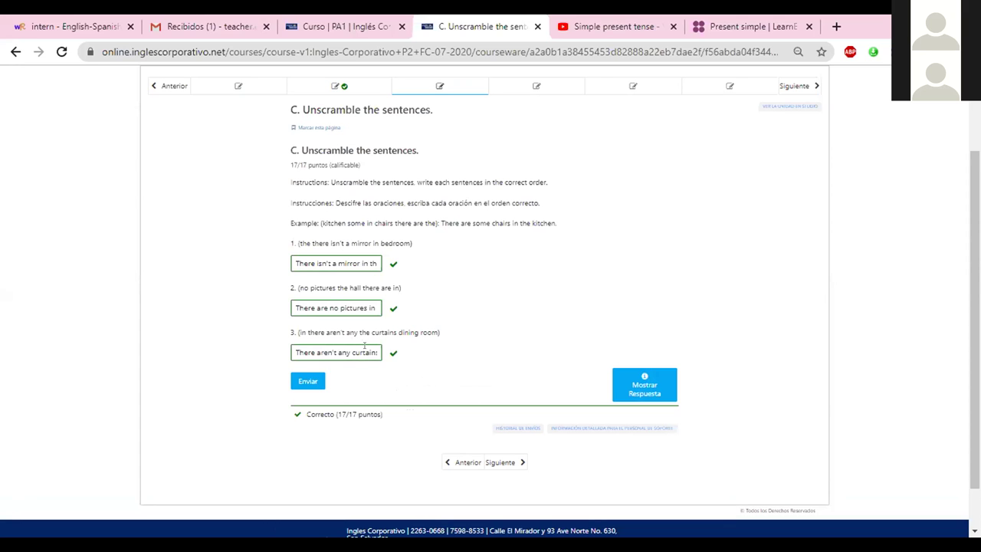
Step: Switch to WordReference and look up "curtain" in the English-Spanish dictionary
{"action": "left_click", "coordinate": [59, 23]}
{"action": "type", "text": "curtain"}
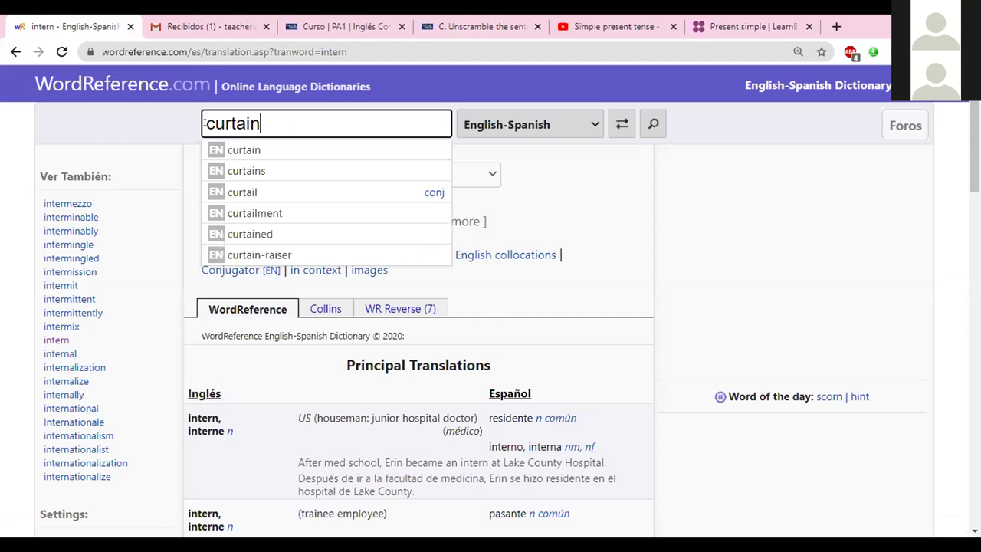
{"action": "left_click", "coordinate": [239, 147]}
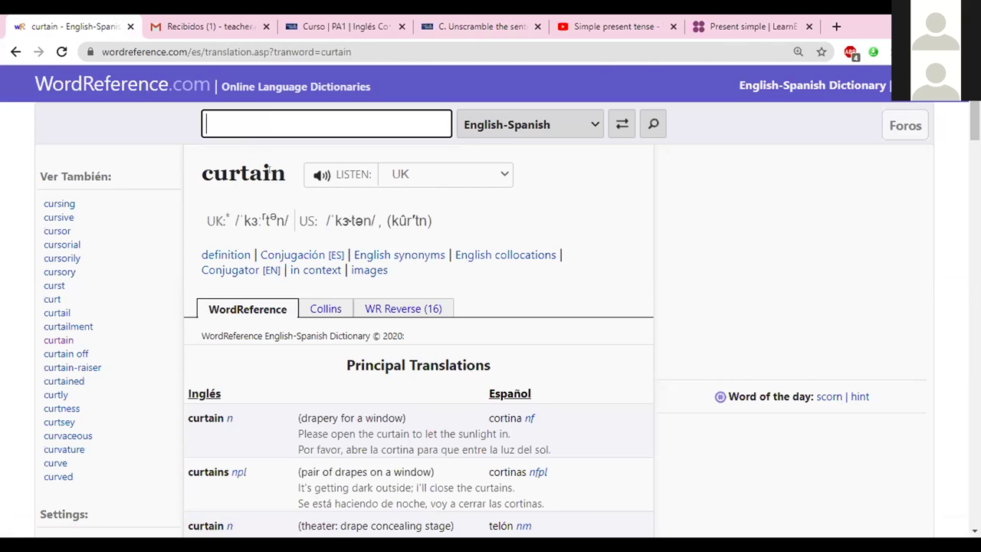
Step: Set the pronunciation accent of "curtain" to US and play its audio several times
{"action": "left_click", "coordinate": [500, 172]}
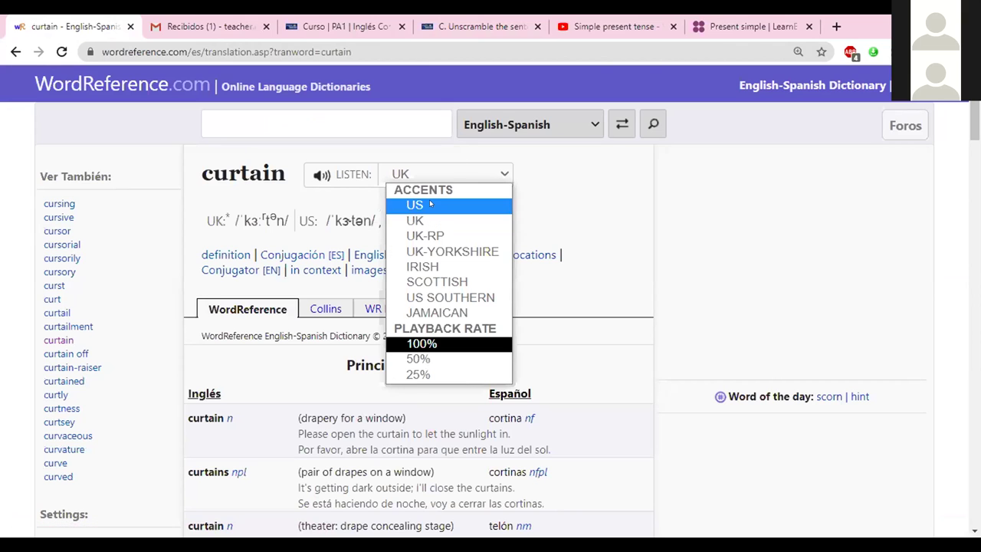
{"action": "left_click", "coordinate": [425, 203]}
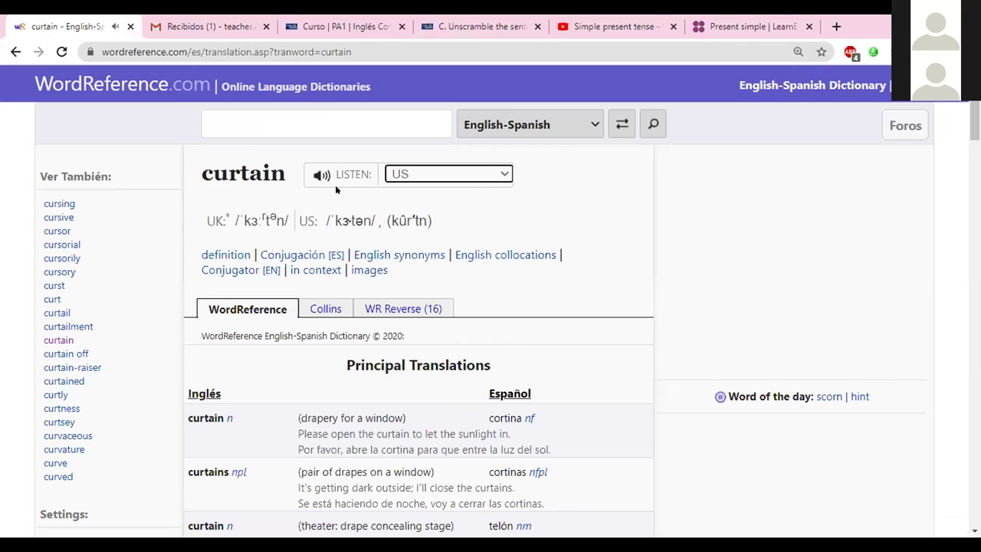
{"action": "left_click", "coordinate": [317, 173]}
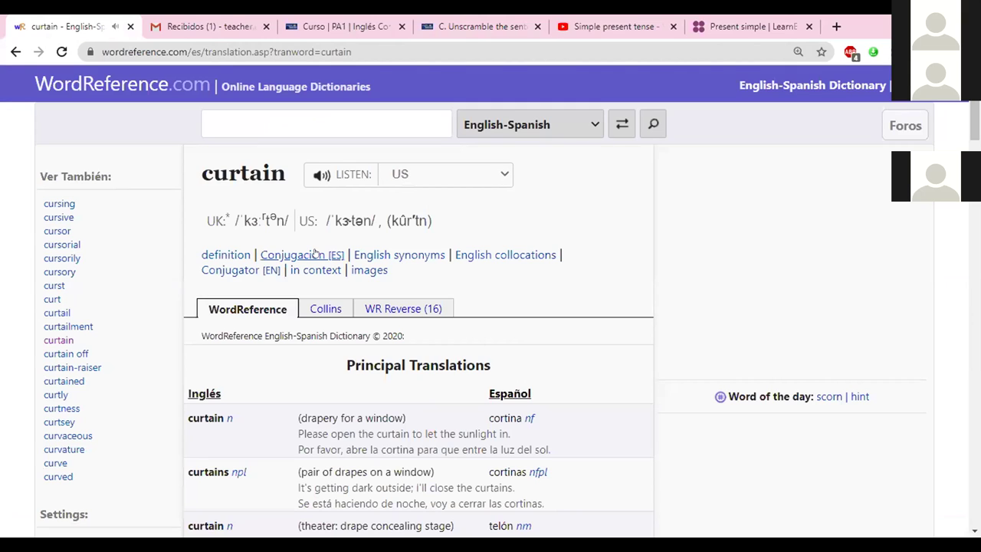
{"action": "mouse_move", "coordinate": [394, 222]}
{"action": "left_click", "coordinate": [318, 179]}
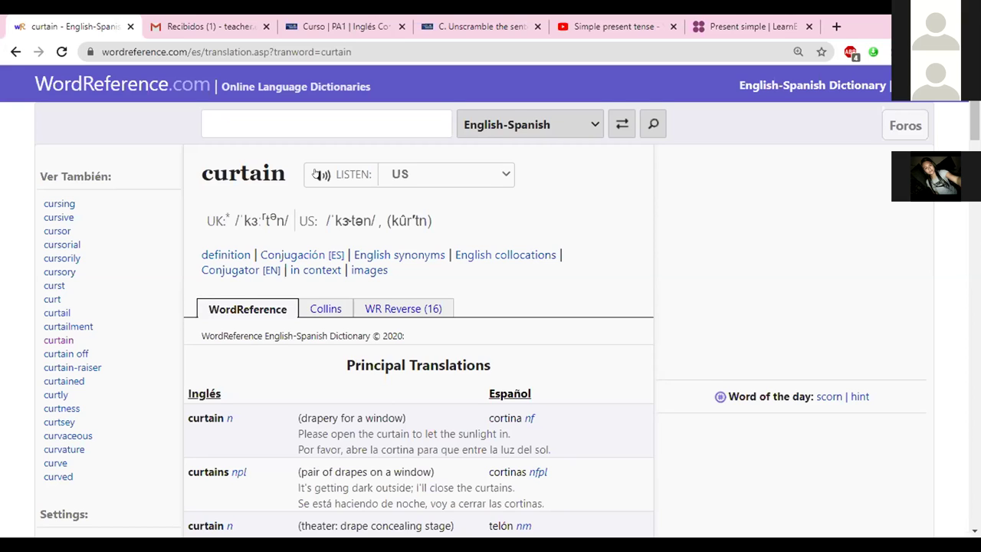
{"action": "left_click", "coordinate": [321, 173]}
{"action": "left_click", "coordinate": [316, 174]}
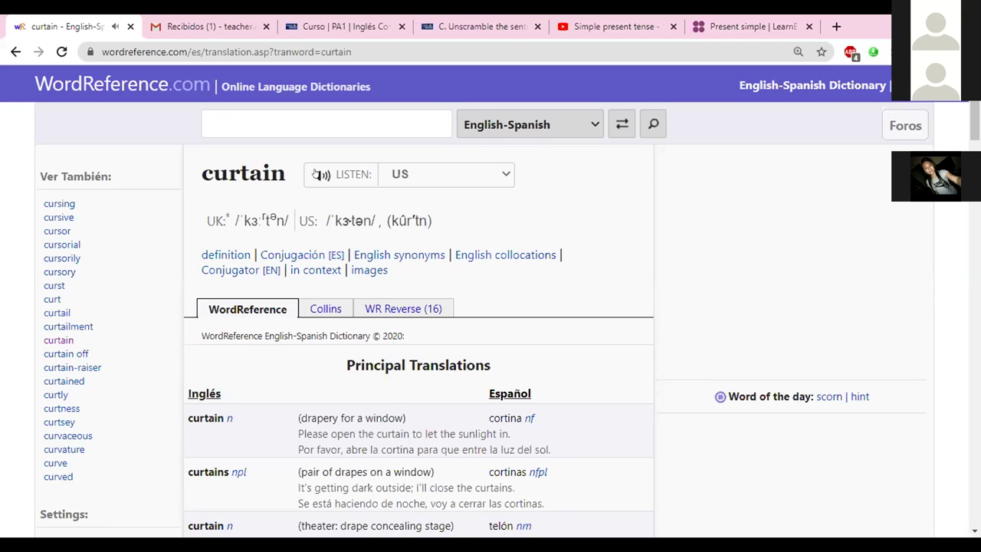